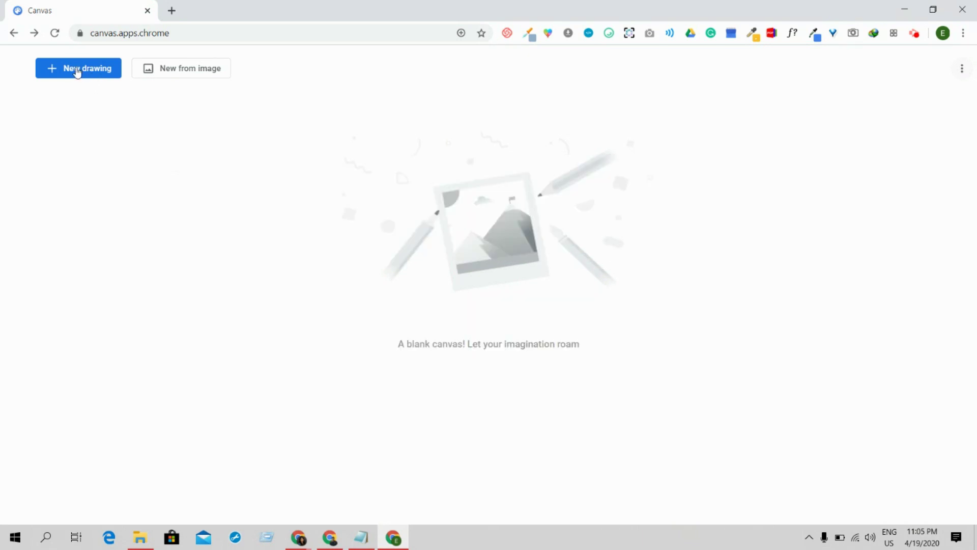
Step: Start a new drawing and draw a red letter A with the pencil
{"action": "left_click", "coordinate": [76, 70]}
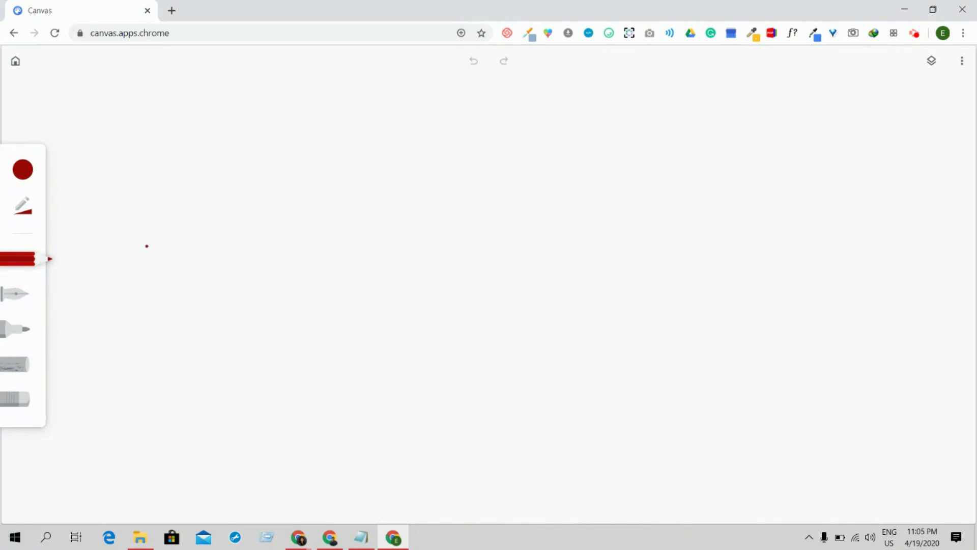
{"action": "mouse_move", "coordinate": [130, 381]}
{"action": "left_mouse_down"}
{"action": "mouse_move", "coordinate": [193, 177]}
{"action": "mouse_move", "coordinate": [260, 369]}
{"action": "left_mouse_up"}
{"action": "left_click_drag", "start_coordinate": [116, 318], "coordinate": [273, 237]}
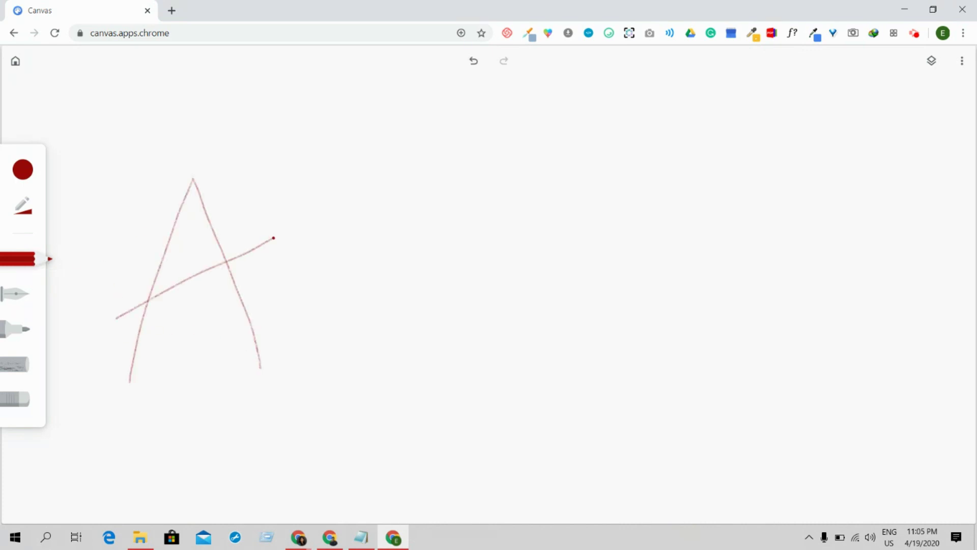
Step: Draw a second A with the fine pen and a third with the thick marker
{"action": "left_click", "coordinate": [19, 297]}
{"action": "mouse_move", "coordinate": [267, 388]}
{"action": "left_mouse_down"}
{"action": "mouse_move", "coordinate": [325, 88]}
{"action": "mouse_move", "coordinate": [424, 366]}
{"action": "left_mouse_up"}
{"action": "left_click_drag", "start_coordinate": [279, 312], "coordinate": [400, 207]}
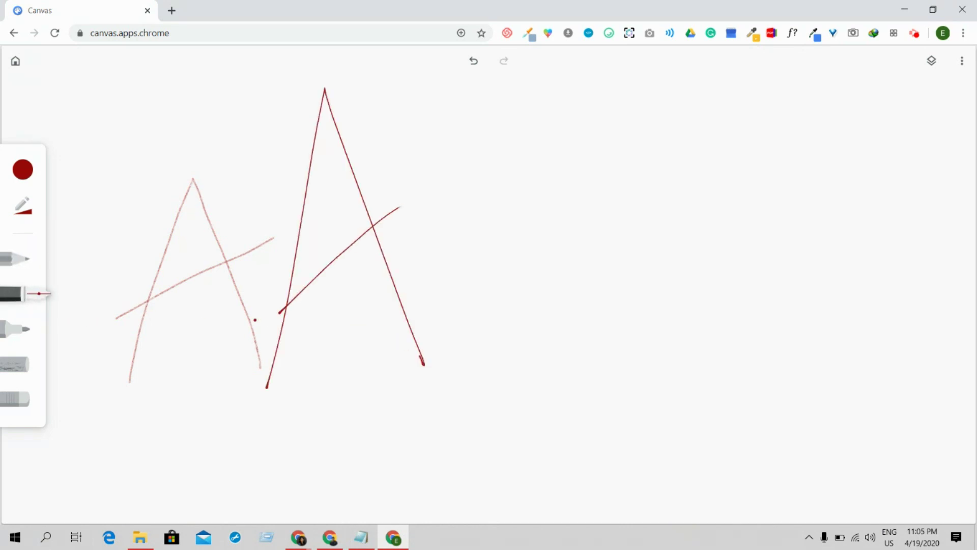
{"action": "left_click", "coordinate": [17, 326]}
{"action": "mouse_move", "coordinate": [432, 365]}
{"action": "left_mouse_down"}
{"action": "mouse_move", "coordinate": [564, 311]}
{"action": "mouse_move", "coordinate": [596, 356]}
{"action": "left_mouse_up"}
{"action": "left_click_drag", "start_coordinate": [463, 333], "coordinate": [530, 285]}
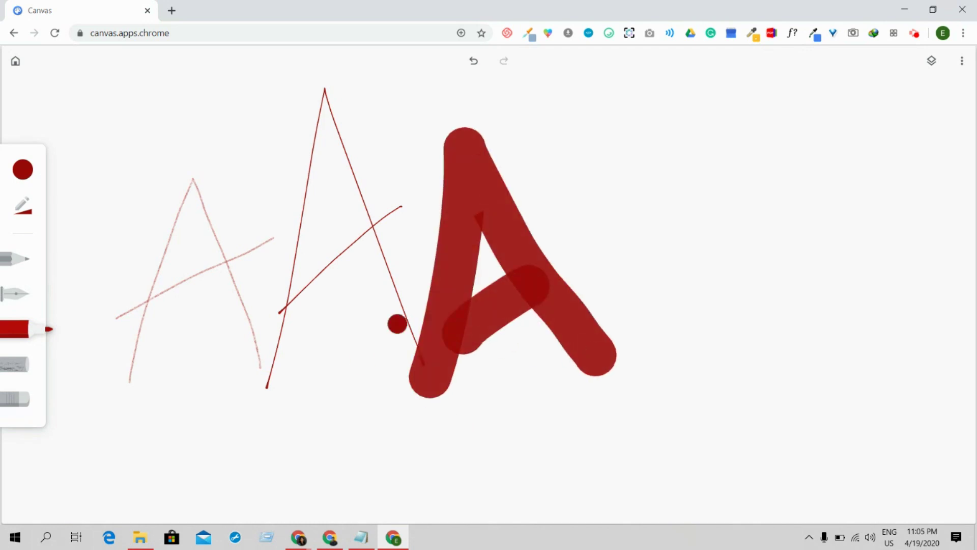
Step: Draw a fourth A with the textured chalk brush, then select the eraser
{"action": "left_click", "coordinate": [33, 365]}
{"action": "mouse_move", "coordinate": [642, 431]}
{"action": "left_mouse_down"}
{"action": "mouse_move", "coordinate": [639, 224]}
{"action": "mouse_move", "coordinate": [751, 349]}
{"action": "left_mouse_up"}
{"action": "left_click_drag", "start_coordinate": [639, 362], "coordinate": [707, 258]}
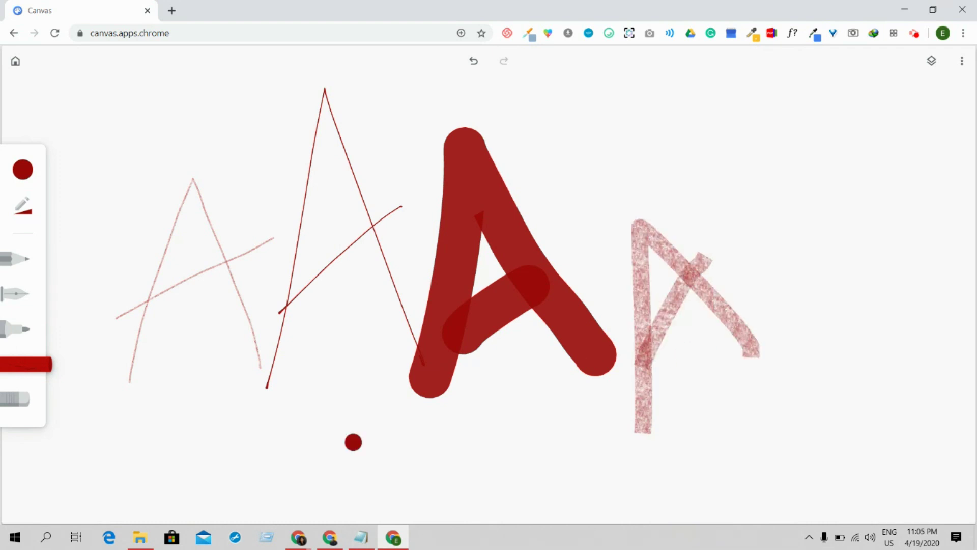
{"action": "left_click", "coordinate": [18, 403]}
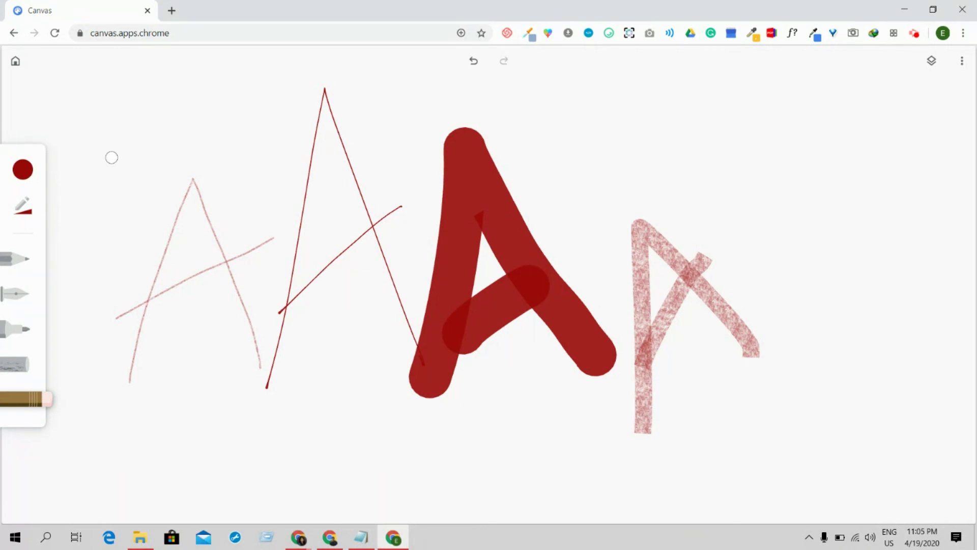
Step: Set a custom drawing colour of vivid blue, hex #4000ff
{"action": "left_click", "coordinate": [22, 173]}
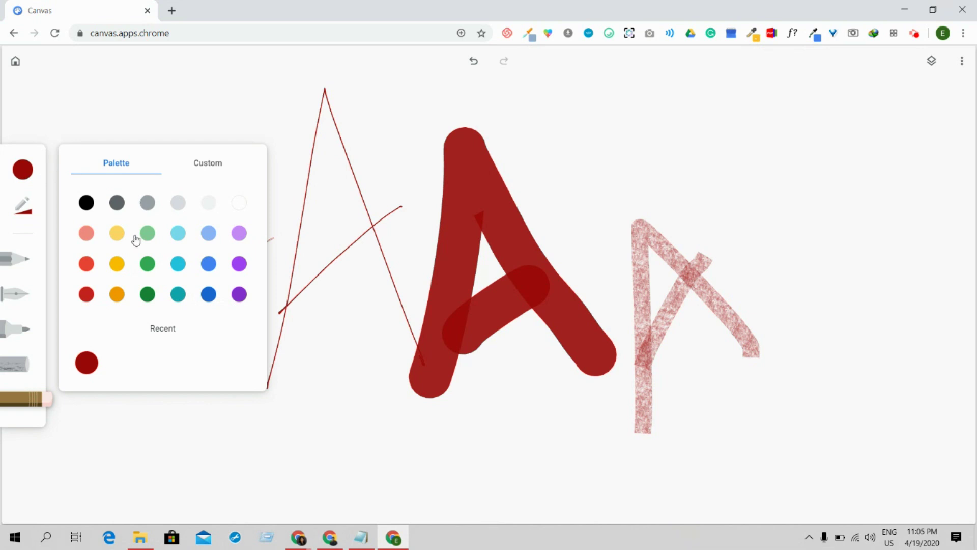
{"action": "left_click", "coordinate": [207, 166]}
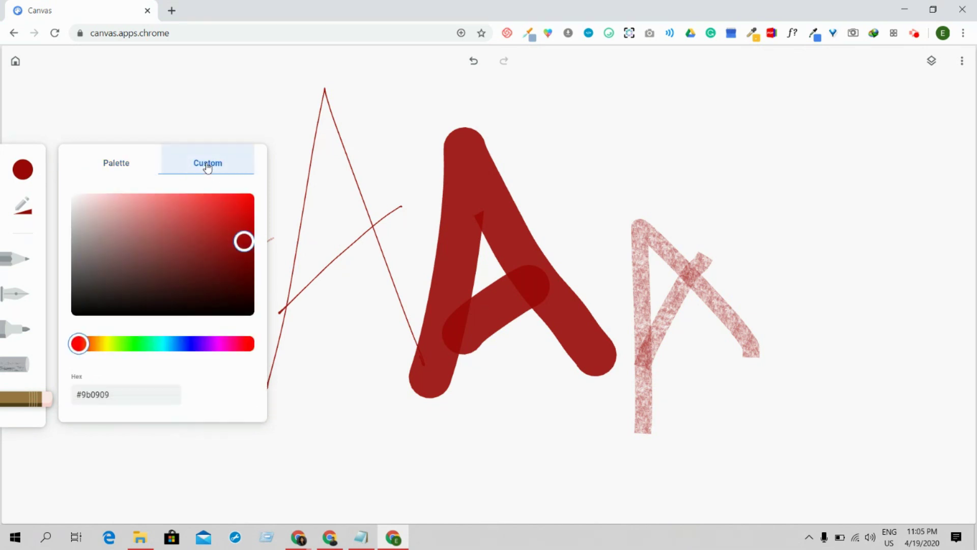
{"action": "left_click", "coordinate": [124, 393]}
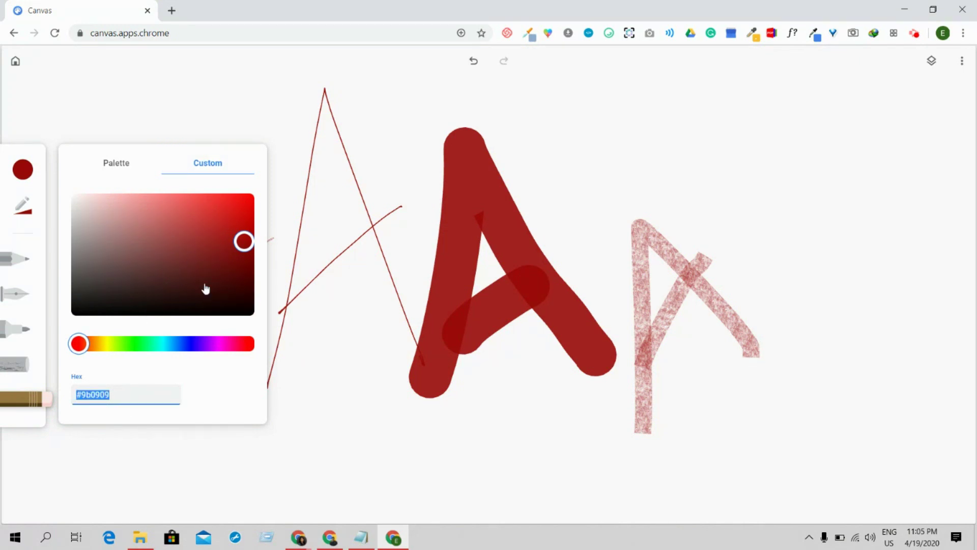
{"action": "mouse_move", "coordinate": [178, 282]}
{"action": "left_mouse_down"}
{"action": "mouse_move", "coordinate": [131, 349]}
{"action": "mouse_move", "coordinate": [118, 351]}
{"action": "mouse_move", "coordinate": [223, 334]}
{"action": "mouse_move", "coordinate": [199, 343]}
{"action": "left_mouse_up"}
{"action": "mouse_move", "coordinate": [176, 239]}
{"action": "left_mouse_down"}
{"action": "mouse_move", "coordinate": [166, 229]}
{"action": "mouse_move", "coordinate": [257, 177]}
{"action": "left_mouse_up"}
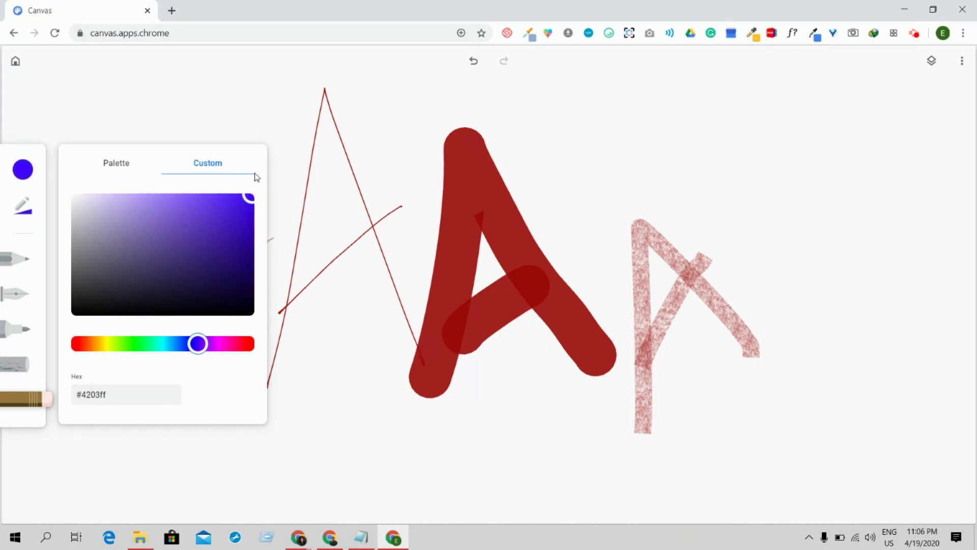
Step: Check the brush size settings and the blue colour, then select the pencil
{"action": "left_click", "coordinate": [26, 206]}
{"action": "left_click", "coordinate": [29, 217]}
{"action": "left_click", "coordinate": [29, 218]}
{"action": "left_click", "coordinate": [20, 182]}
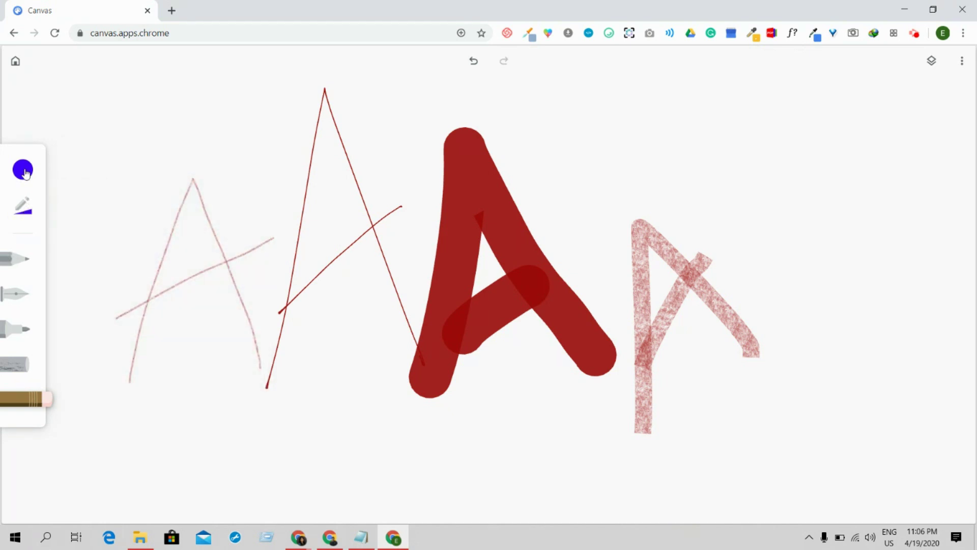
{"action": "right_click", "coordinate": [26, 170]}
{"action": "left_click", "coordinate": [24, 163]}
{"action": "left_click", "coordinate": [25, 182]}
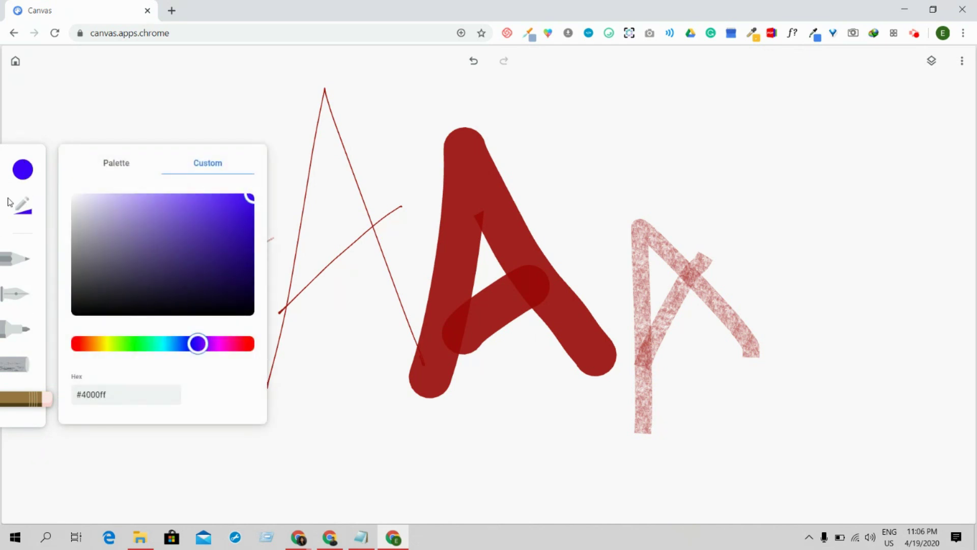
{"action": "left_click", "coordinate": [20, 266]}
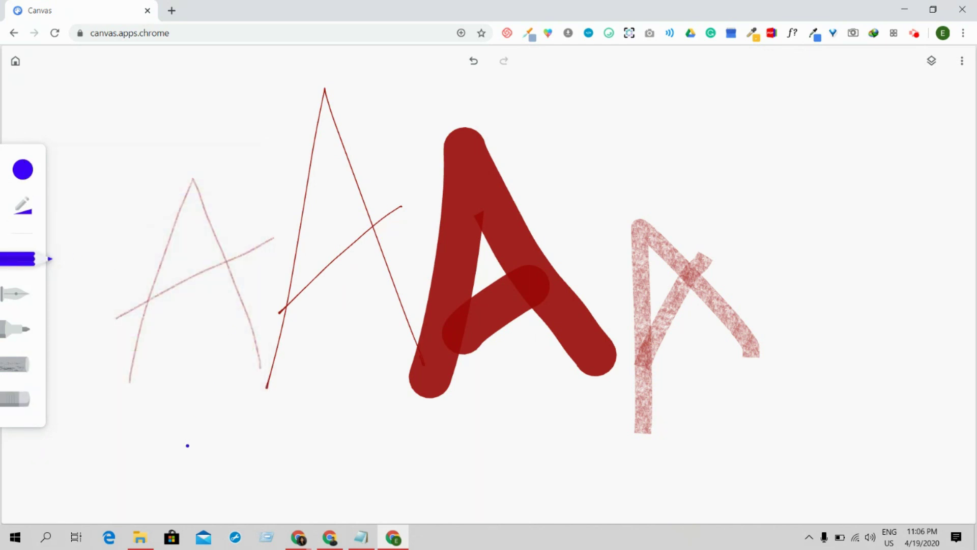
Step: Draw thin blue pencil strokes over the first A
{"action": "left_click_drag", "start_coordinate": [200, 396], "coordinate": [338, 449]}
{"action": "left_click", "coordinate": [15, 294]}
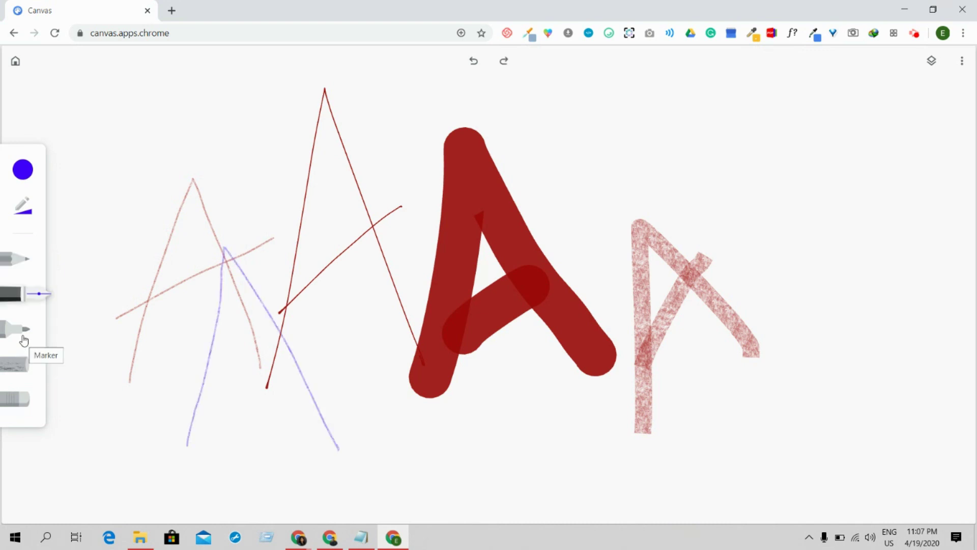
{"action": "left_click", "coordinate": [24, 337]}
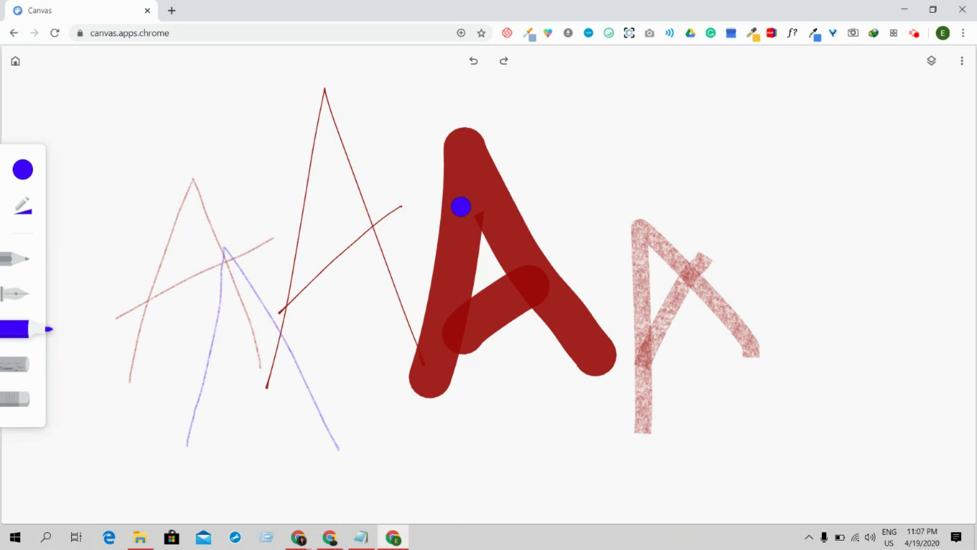
Step: Resize the marker and draw a large blue marker A at the right end
{"action": "left_click", "coordinate": [29, 215]}
{"action": "mouse_move", "coordinate": [219, 191]}
{"action": "left_mouse_down"}
{"action": "mouse_move", "coordinate": [124, 190]}
{"action": "mouse_move", "coordinate": [199, 190]}
{"action": "mouse_move", "coordinate": [131, 191]}
{"action": "mouse_move", "coordinate": [182, 192]}
{"action": "mouse_move", "coordinate": [147, 193]}
{"action": "left_mouse_up"}
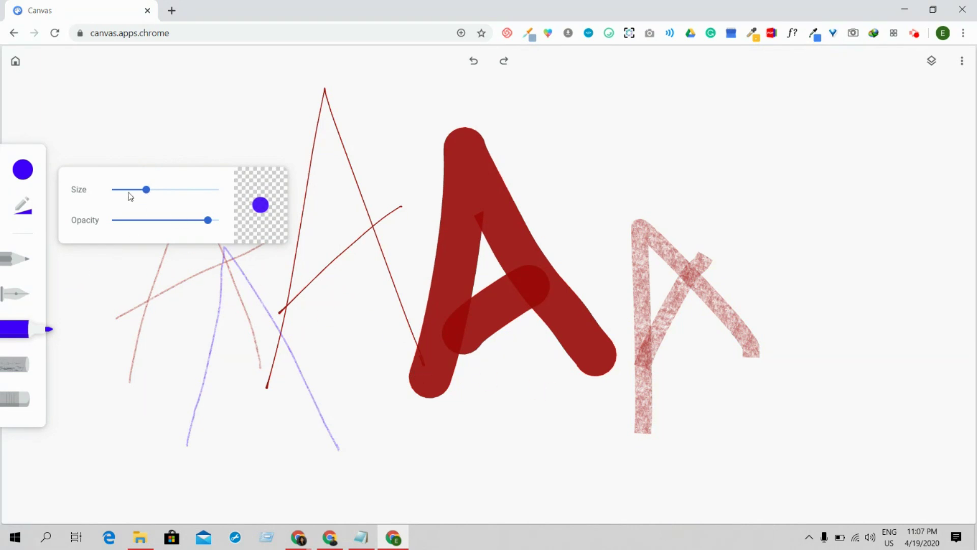
{"action": "left_click_drag", "start_coordinate": [688, 421], "coordinate": [700, 331]}
{"action": "mouse_move", "coordinate": [722, 217]}
{"action": "left_mouse_down"}
{"action": "mouse_move", "coordinate": [772, 267]}
{"action": "mouse_move", "coordinate": [822, 351]}
{"action": "left_mouse_up"}
{"action": "left_click_drag", "start_coordinate": [794, 311], "coordinate": [713, 349]}
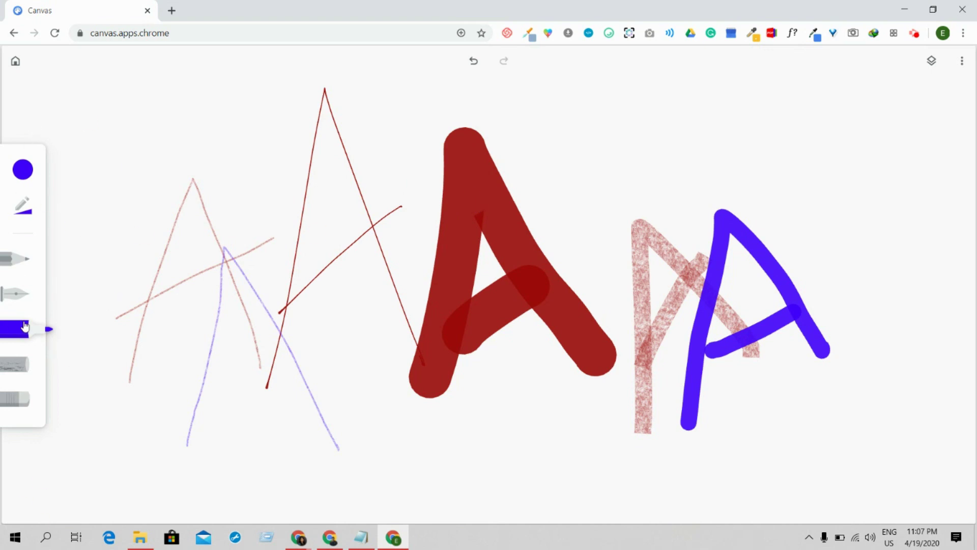
Step: Undo and redo the blue A's crossbar stroke
{"action": "left_click", "coordinate": [473, 61]}
{"action": "left_click", "coordinate": [507, 71]}
{"action": "left_click", "coordinate": [933, 64]}
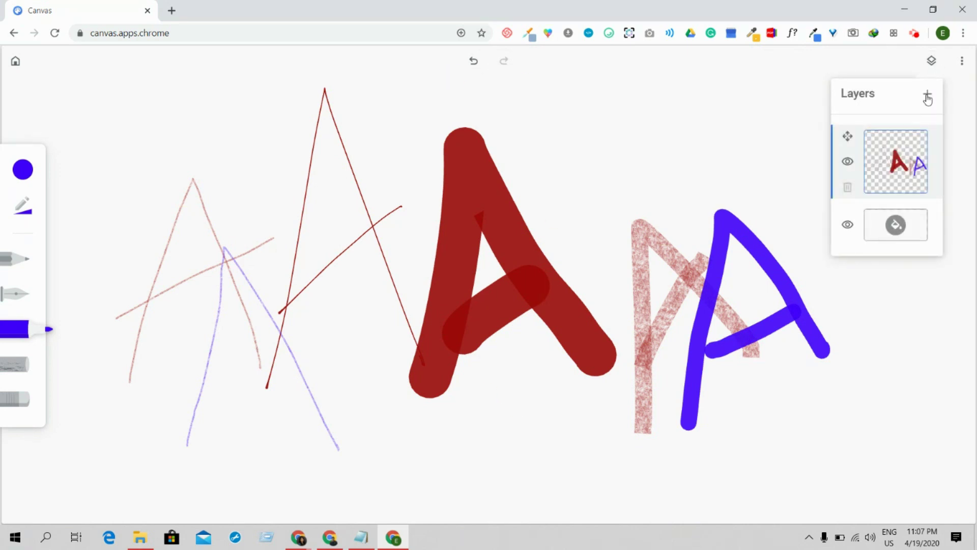
Step: Change the background layer colour to black, then to pale blue
{"action": "left_click", "coordinate": [896, 225]}
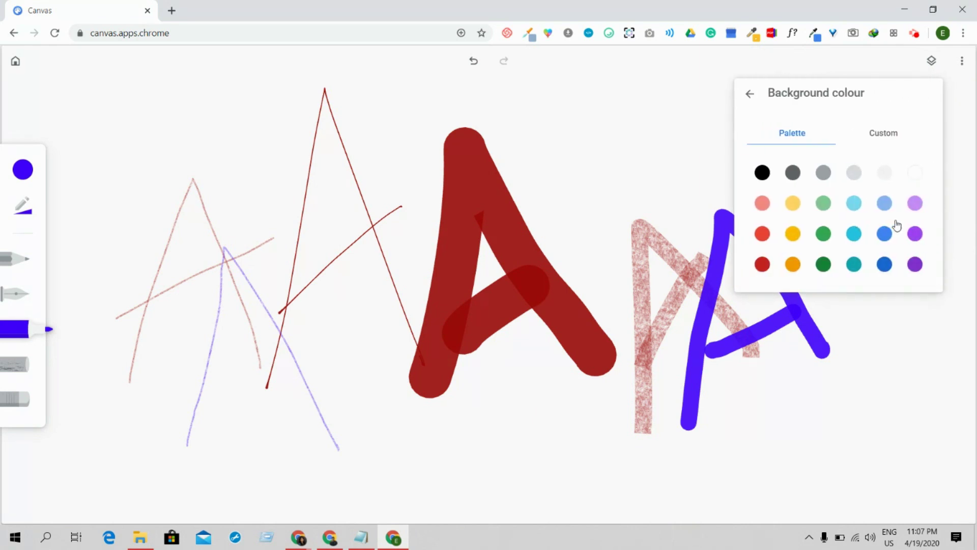
{"action": "left_click", "coordinate": [752, 94]}
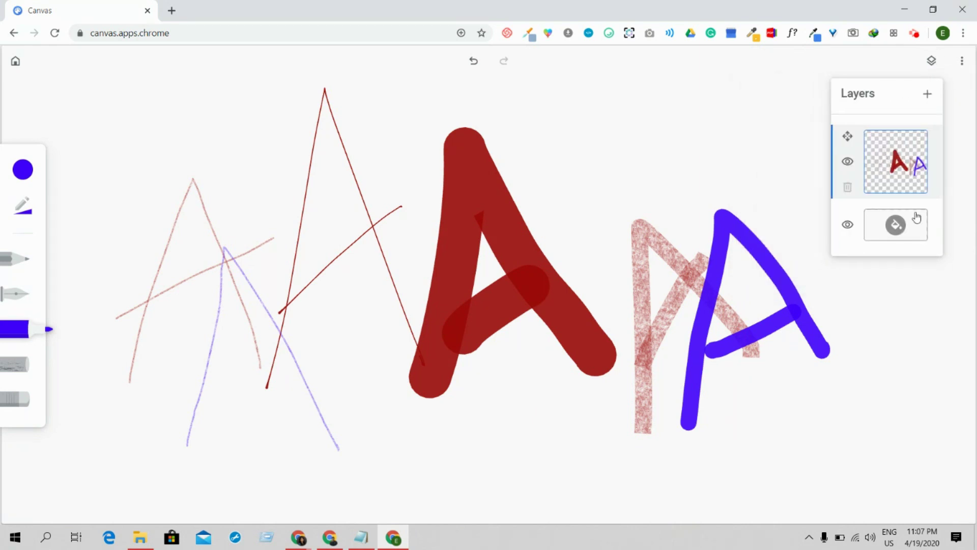
{"action": "left_click", "coordinate": [908, 226]}
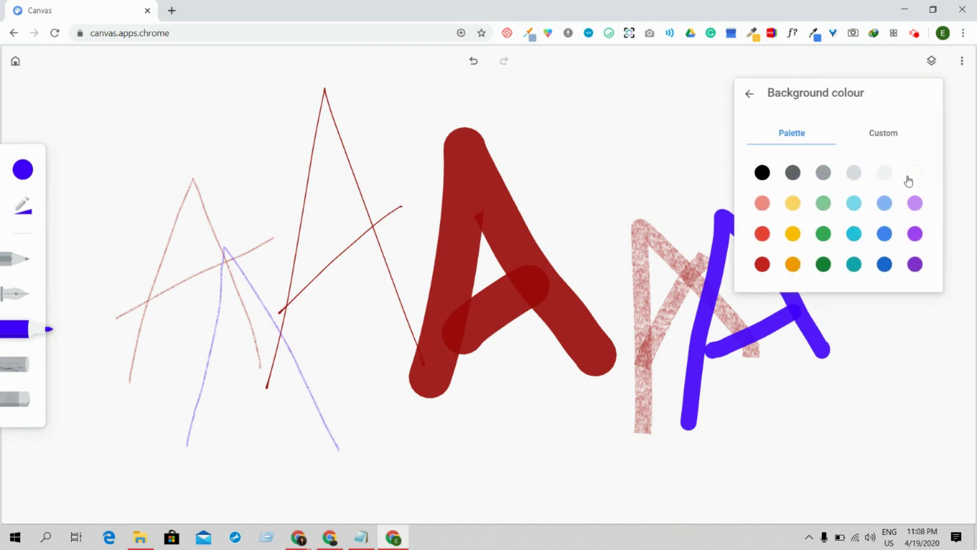
{"action": "left_click", "coordinate": [762, 174]}
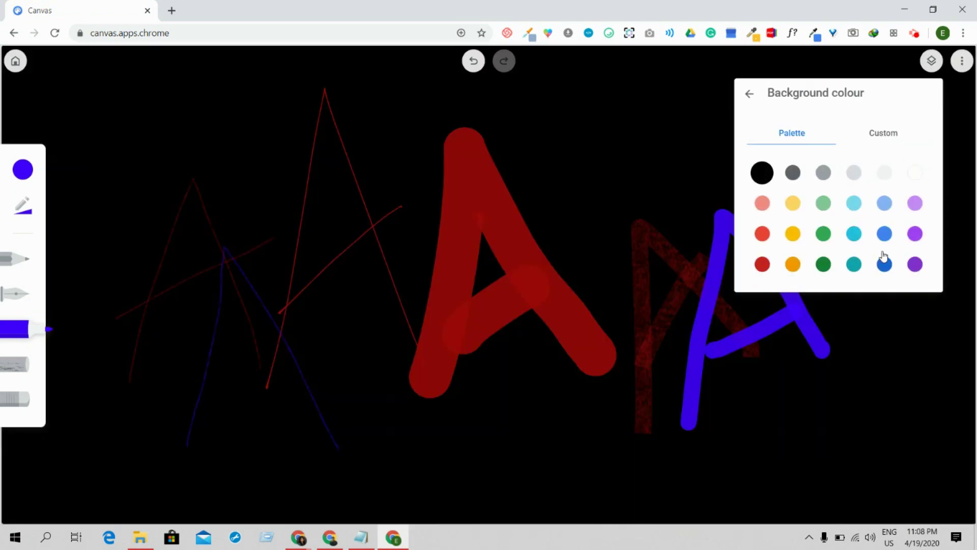
{"action": "left_click", "coordinate": [885, 234]}
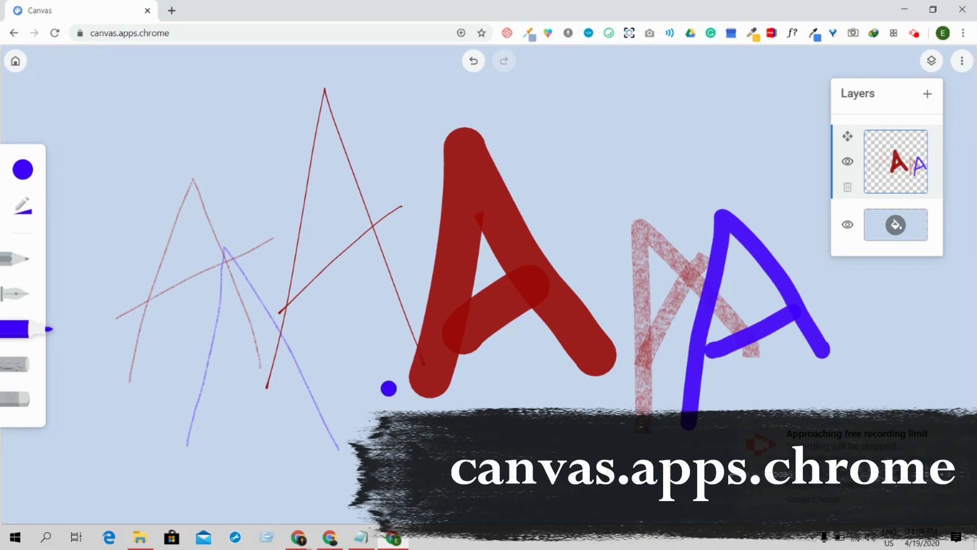
Step: Open the More options menu, then go back to the drawings gallery
{"action": "left_click", "coordinate": [962, 70]}
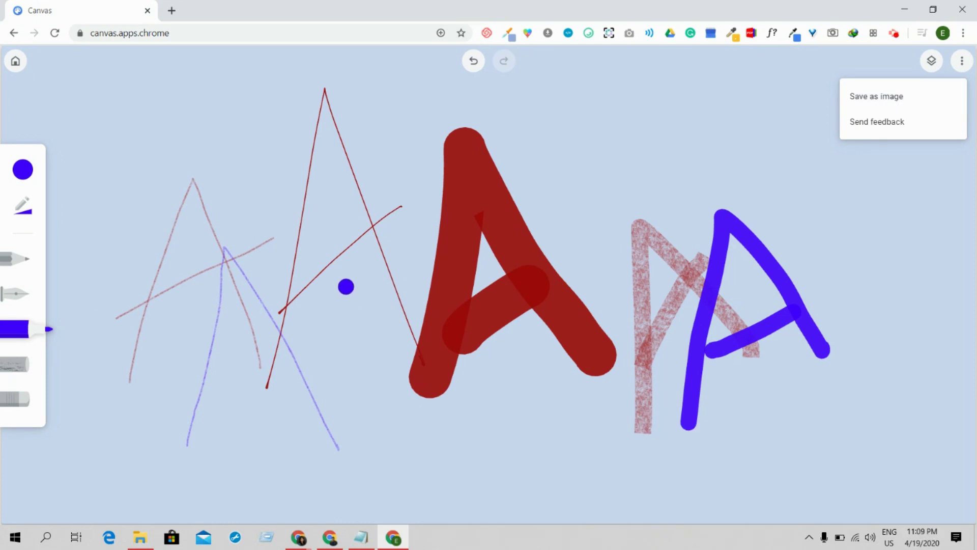
{"action": "left_click", "coordinate": [19, 66]}
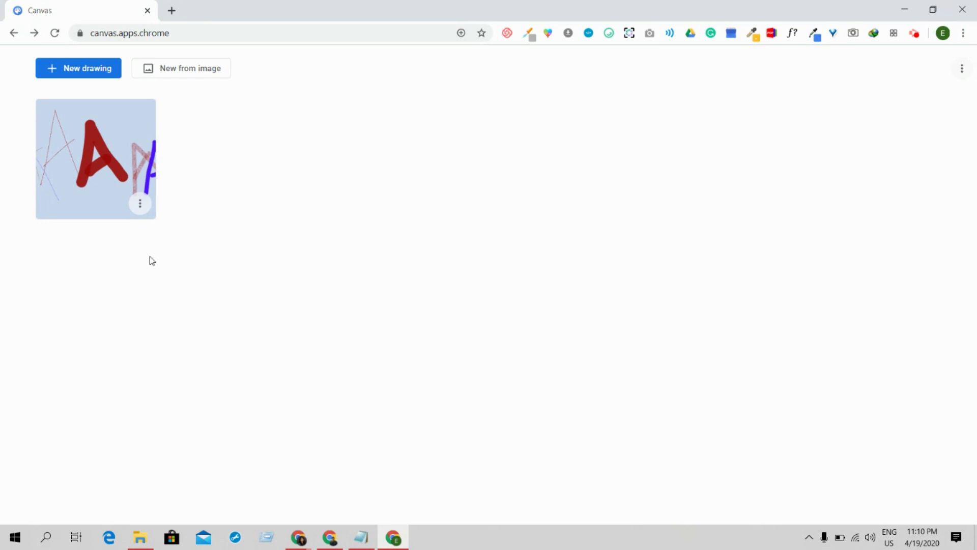
Step: Create a new drawing from the Canvas Demo JPG image
{"action": "left_click", "coordinate": [201, 73]}
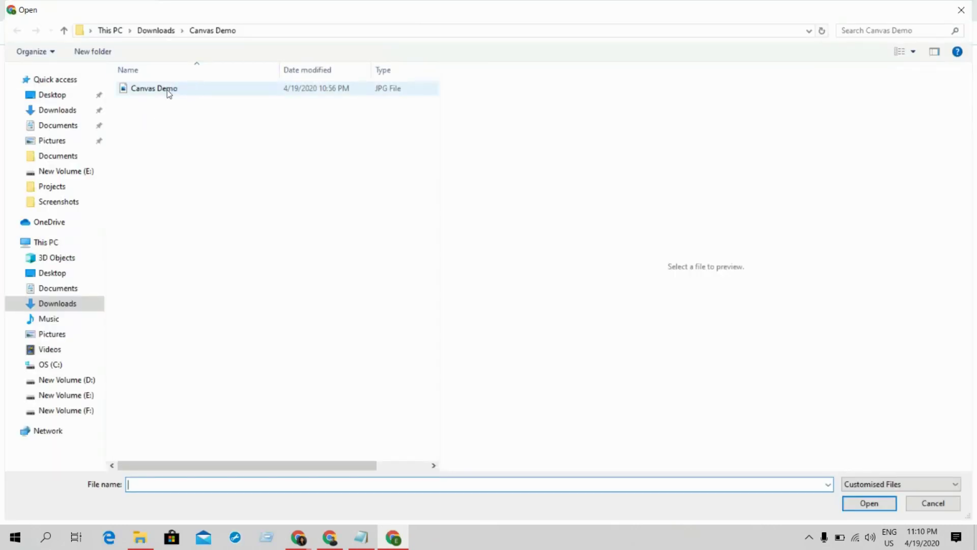
{"action": "double_click", "coordinate": [168, 90]}
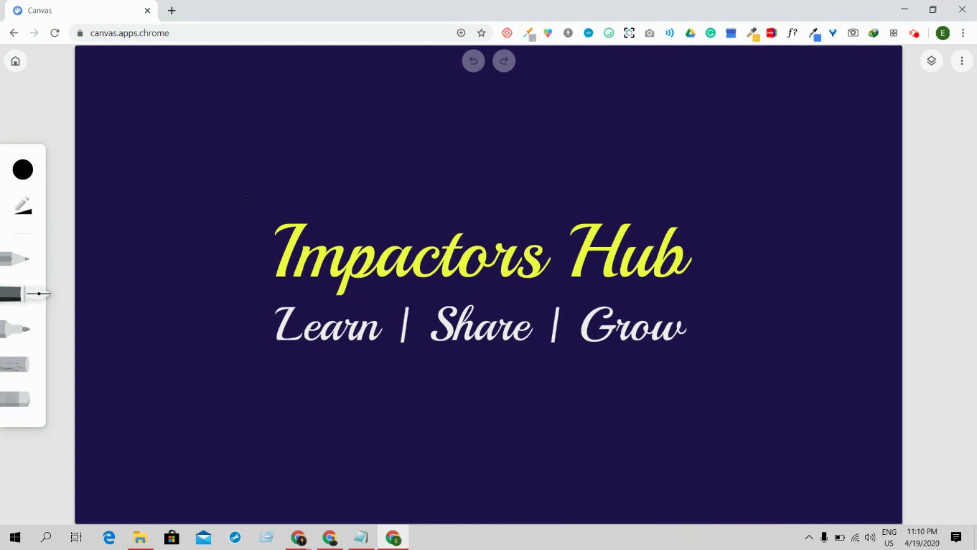
Step: Draw a thin white pen curve around the Impactors Hub title
{"action": "left_click", "coordinate": [23, 169]}
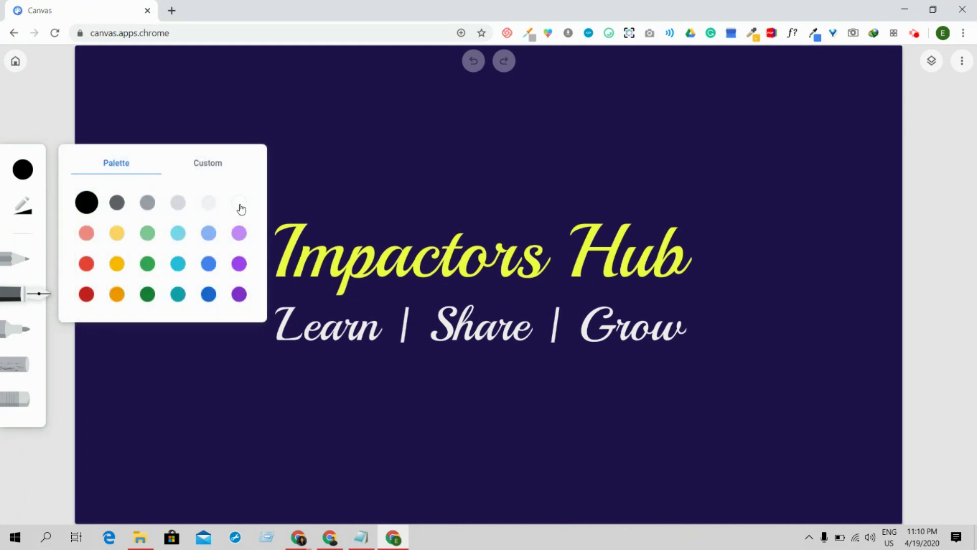
{"action": "left_click", "coordinate": [237, 206]}
{"action": "mouse_move", "coordinate": [276, 173]}
{"action": "left_mouse_down"}
{"action": "mouse_move", "coordinate": [487, 163]}
{"action": "mouse_move", "coordinate": [728, 170]}
{"action": "mouse_move", "coordinate": [697, 356]}
{"action": "left_mouse_up"}
{"action": "left_click_drag", "start_coordinate": [471, 422], "coordinate": [267, 472]}
Step: Draw a thick white vertical marker stroke left of the title
{"action": "left_click", "coordinate": [17, 331]}
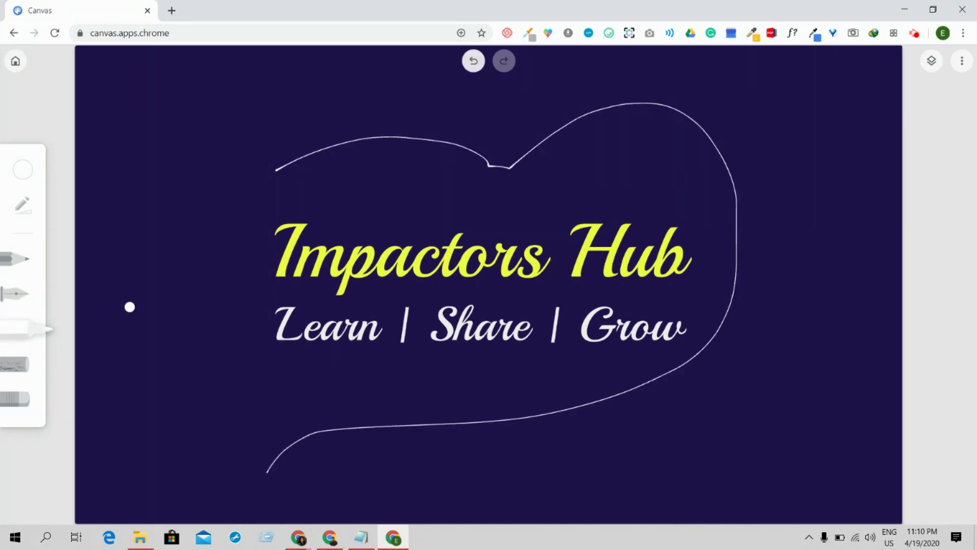
{"action": "mouse_move", "coordinate": [203, 142]}
{"action": "left_mouse_down"}
{"action": "mouse_move", "coordinate": [203, 298]}
{"action": "mouse_move", "coordinate": [221, 399]}
{"action": "left_mouse_up"}
{"action": "left_click", "coordinate": [28, 259]}
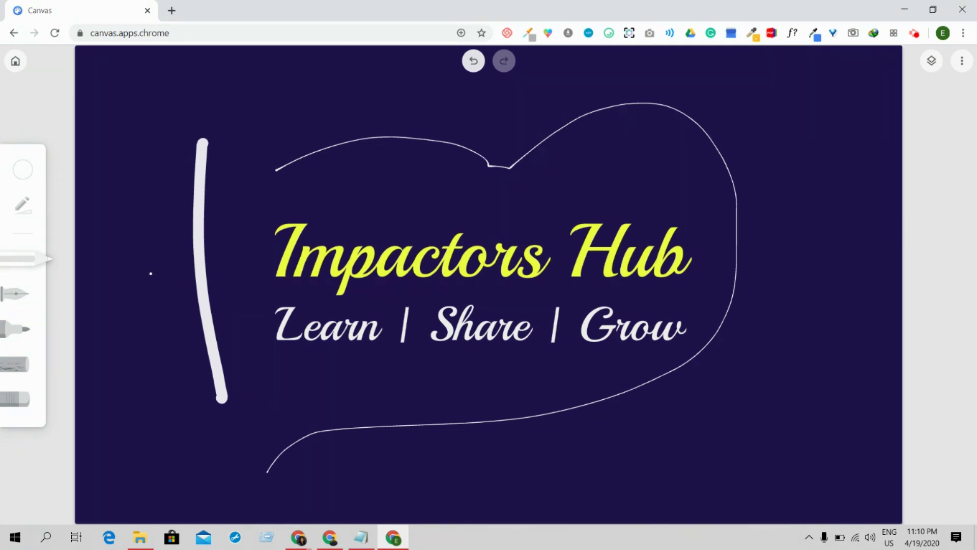
{"action": "left_click", "coordinate": [962, 61]}
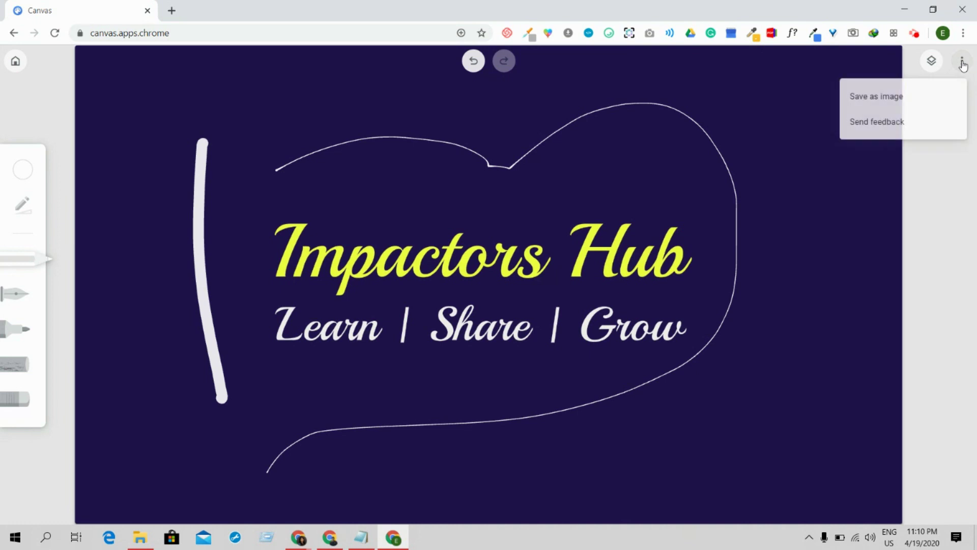
Step: Switch to the pencil brush and bring up its colour palette
{"action": "left_click", "coordinate": [21, 399]}
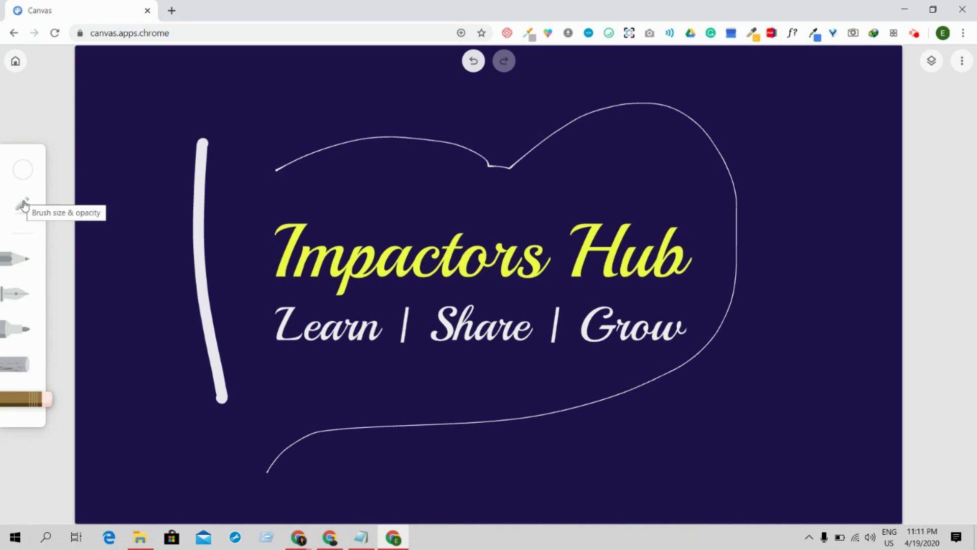
{"action": "left_click", "coordinate": [30, 171]}
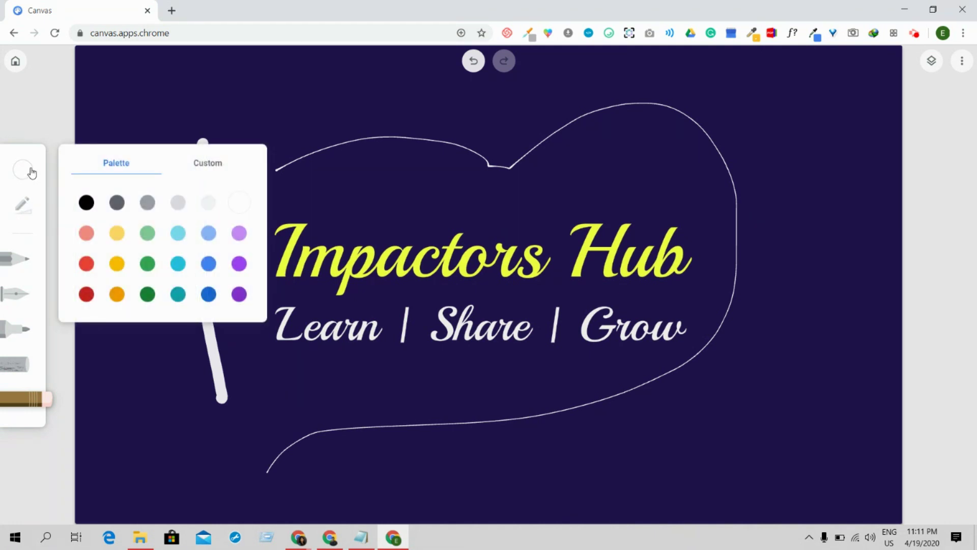